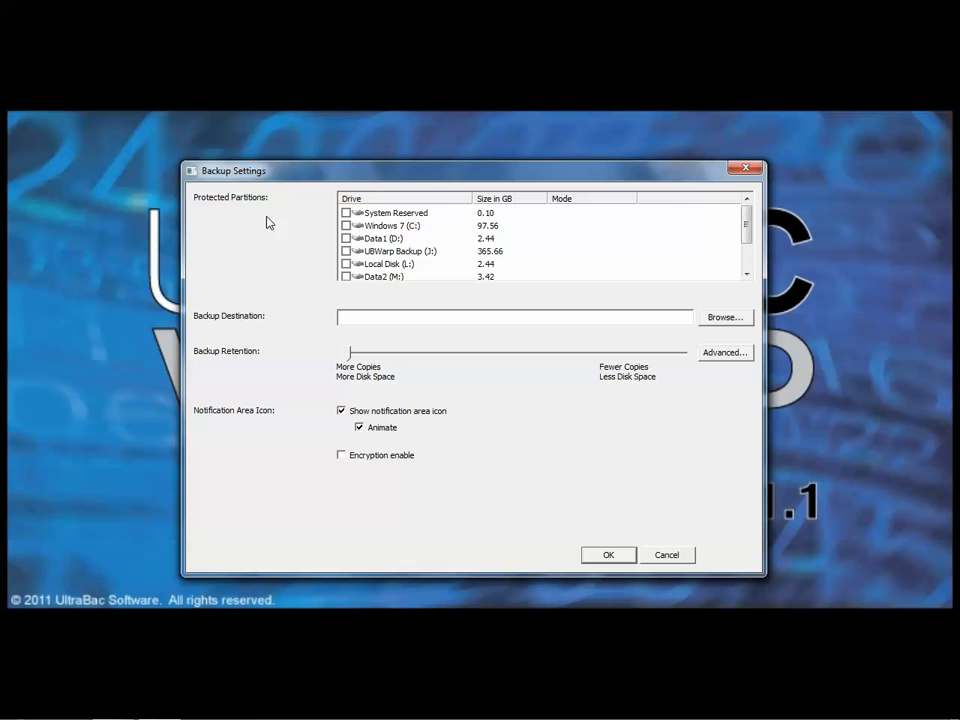
Protect the Data1 (D:) partition and set the backup destination to the Data1_UBWarp_Backup folder on UBWarp Backup (J:).
{"action": "mouse_move", "coordinate": [744, 226]}
{"action": "left_mouse_down"}
{"action": "mouse_move", "coordinate": [747, 266]}
{"action": "mouse_move", "coordinate": [746, 216]}
{"action": "mouse_move", "coordinate": [743, 228]}
{"action": "left_mouse_up"}
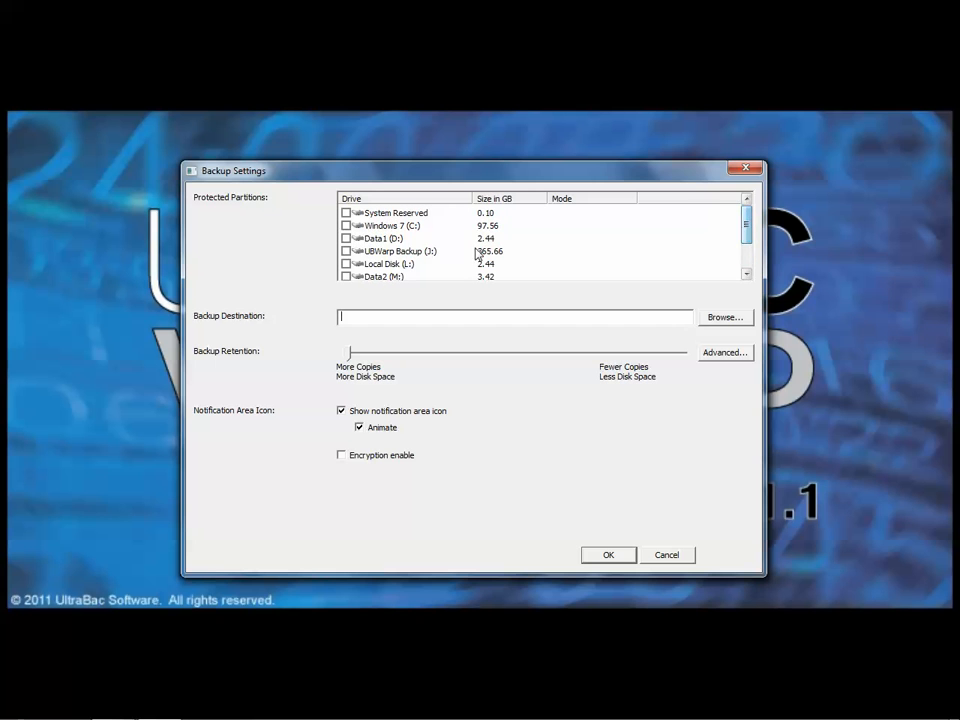
{"action": "left_click", "coordinate": [346, 239]}
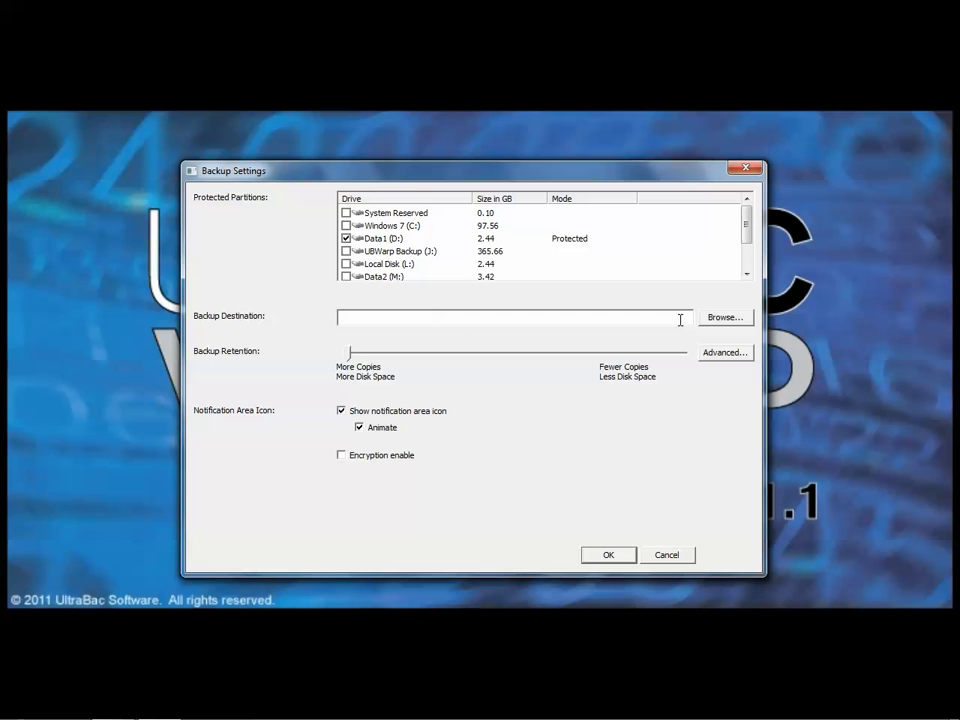
{"action": "left_click", "coordinate": [724, 317]}
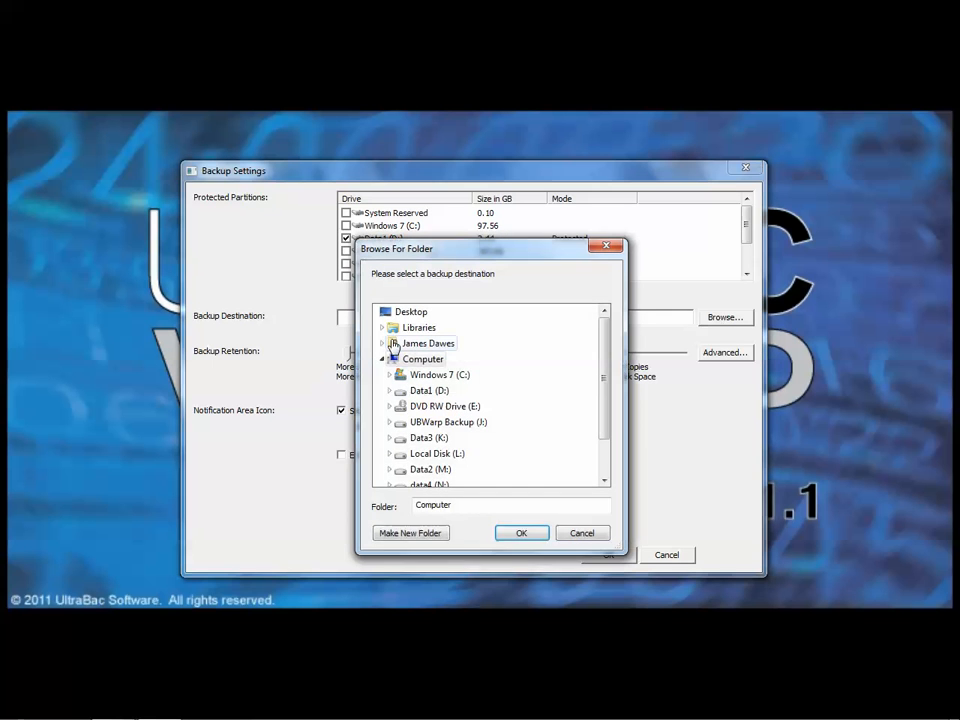
{"action": "double_click", "coordinate": [448, 422]}
{"action": "left_click", "coordinate": [455, 438]}
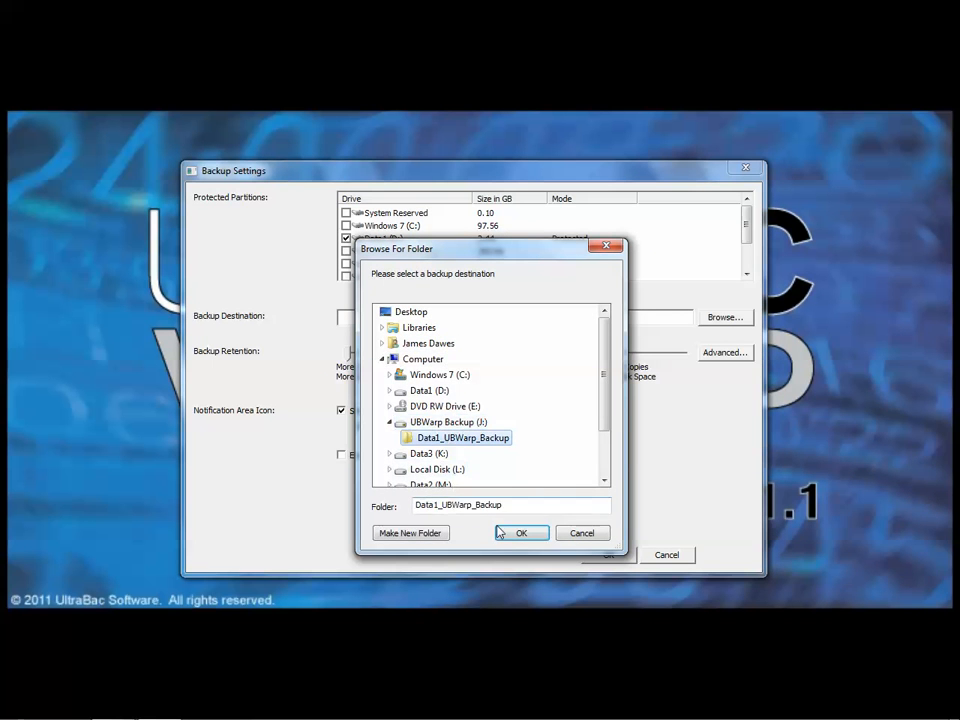
{"action": "left_click", "coordinate": [500, 533]}
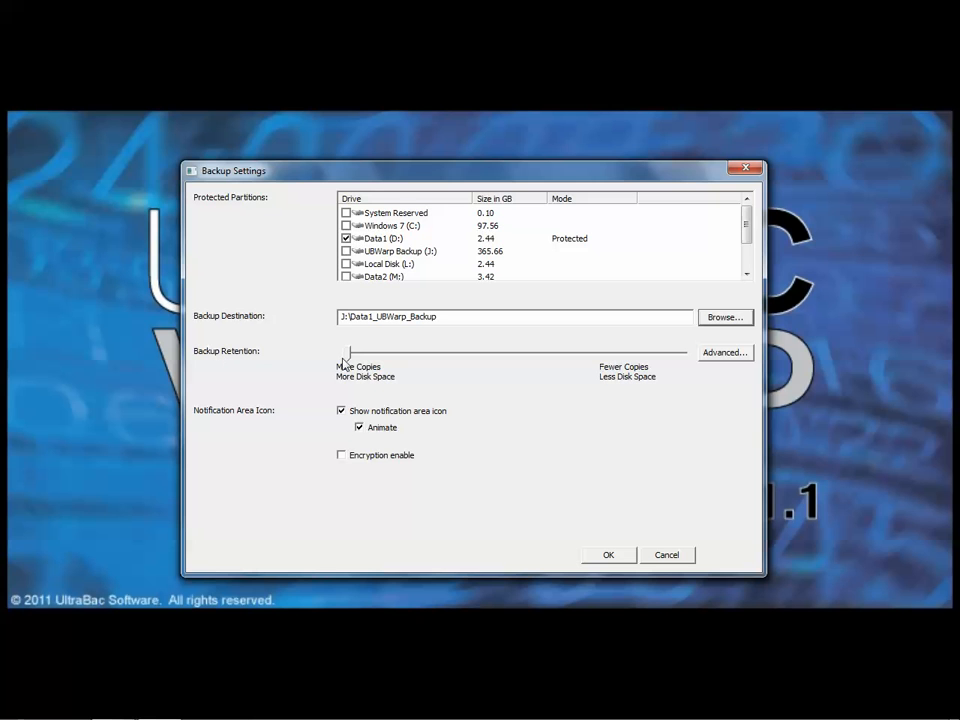
{"action": "mouse_move", "coordinate": [349, 357]}
{"action": "left_click", "coordinate": [342, 457]}
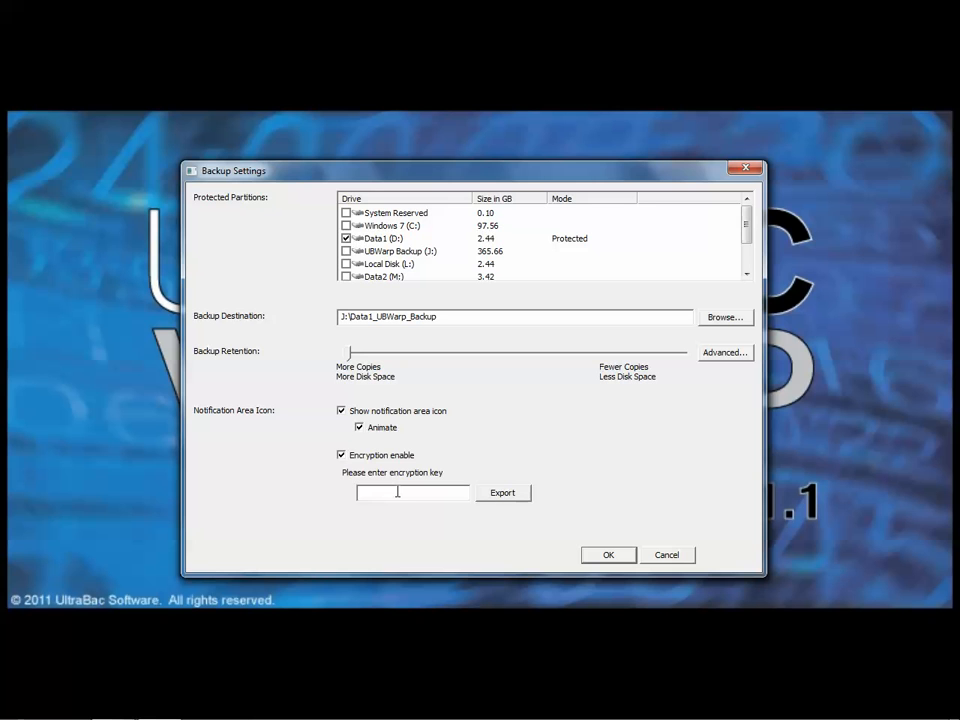
{"action": "left_click", "coordinate": [341, 455]}
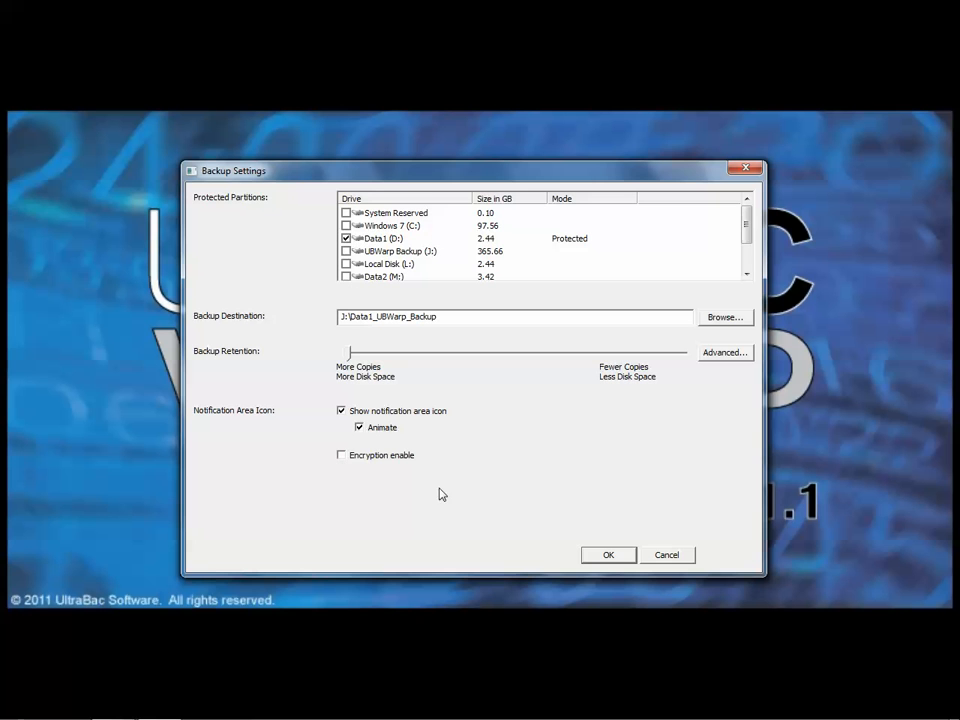
Save the backup settings and start the backup of the protected partition.
{"action": "left_click", "coordinate": [608, 555]}
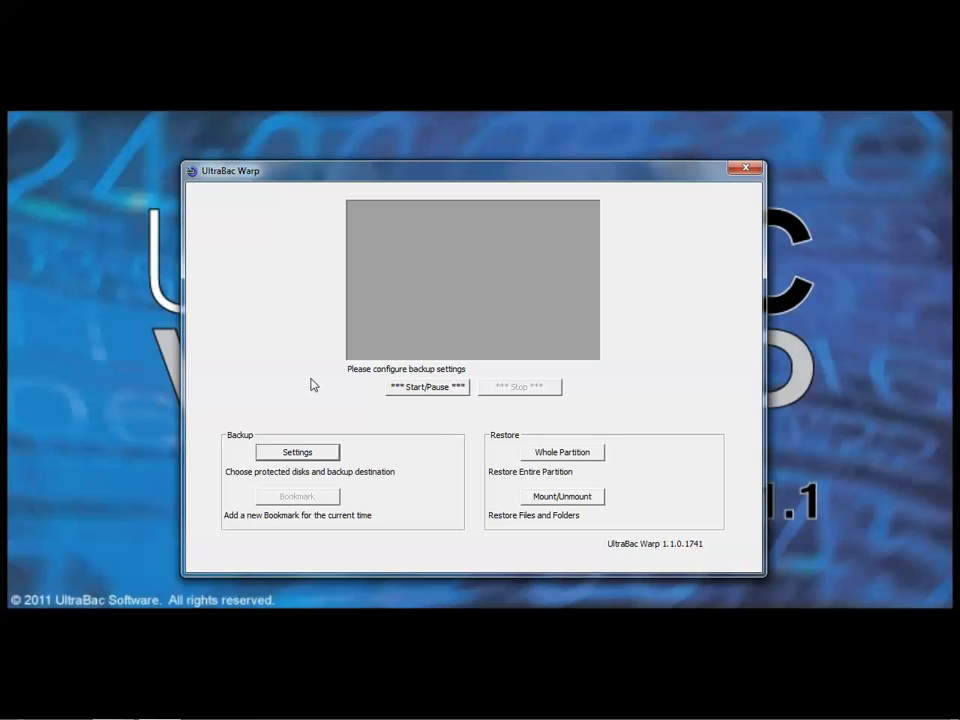
{"action": "left_click", "coordinate": [429, 387]}
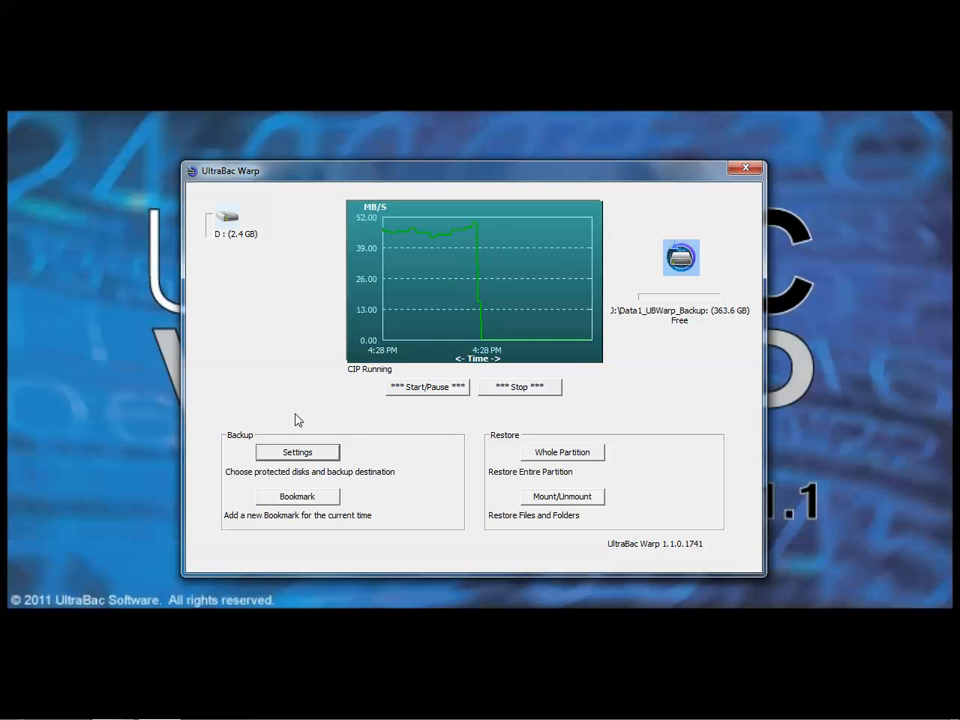
Pause the backup and mount the May 31, 2013, 4:26 PM snapshot of Data1 (D:) as virtual volume O:.
{"action": "left_click", "coordinate": [428, 389]}
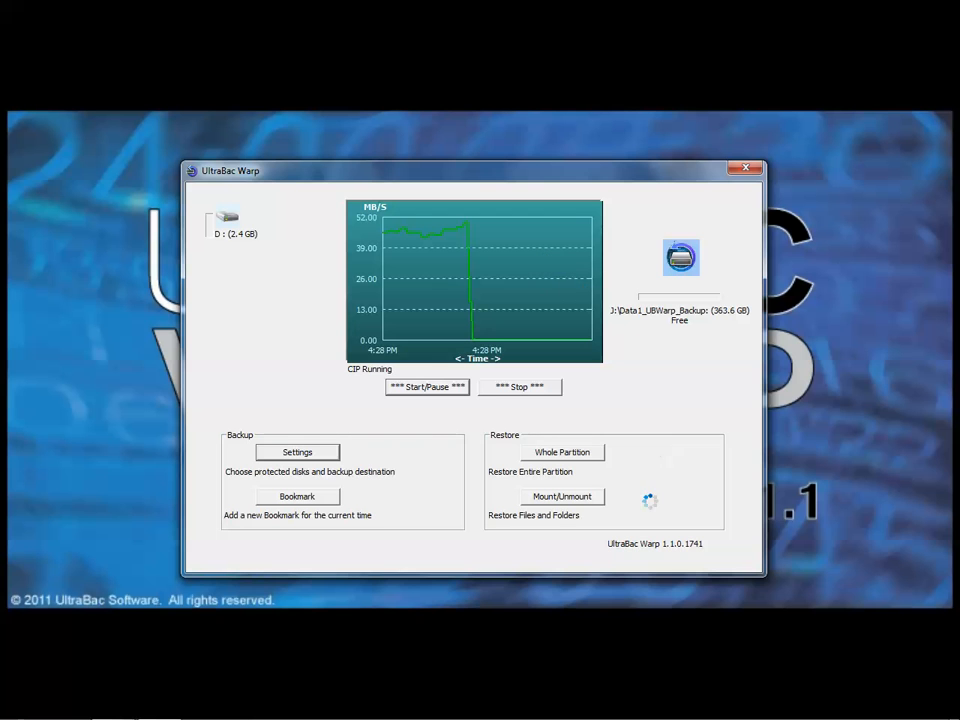
{"action": "left_click", "coordinate": [565, 498]}
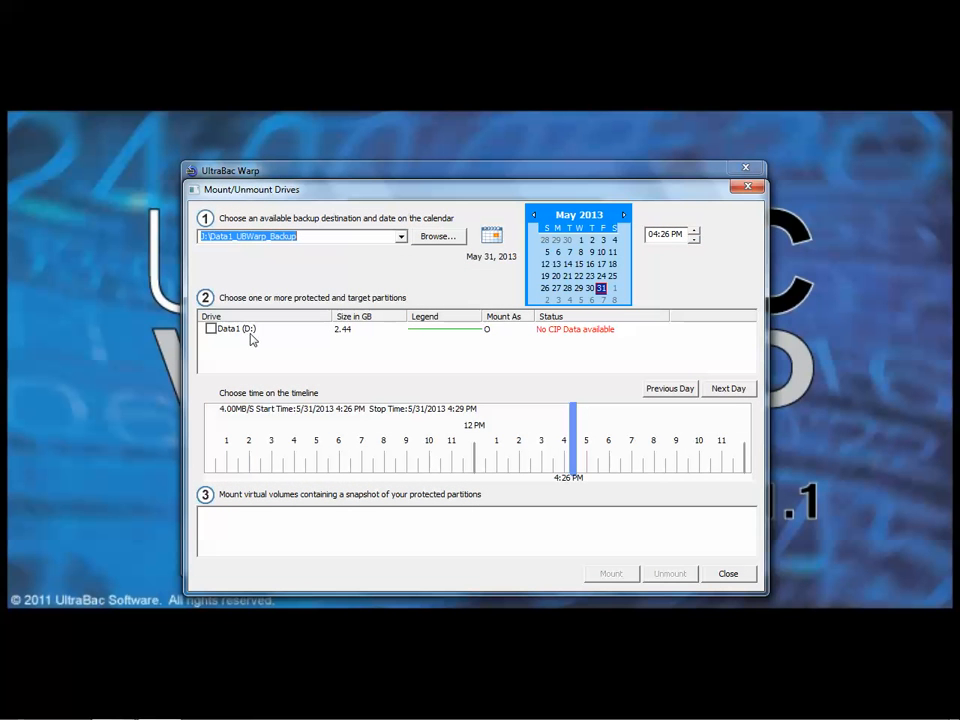
{"action": "left_click", "coordinate": [211, 329]}
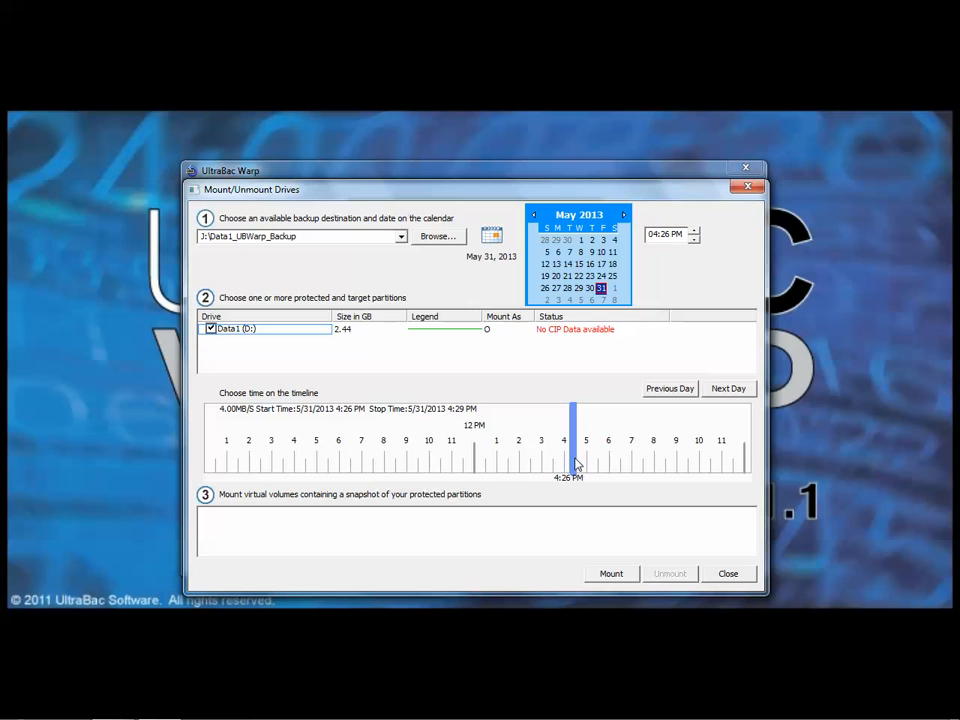
{"action": "left_click", "coordinate": [611, 574]}
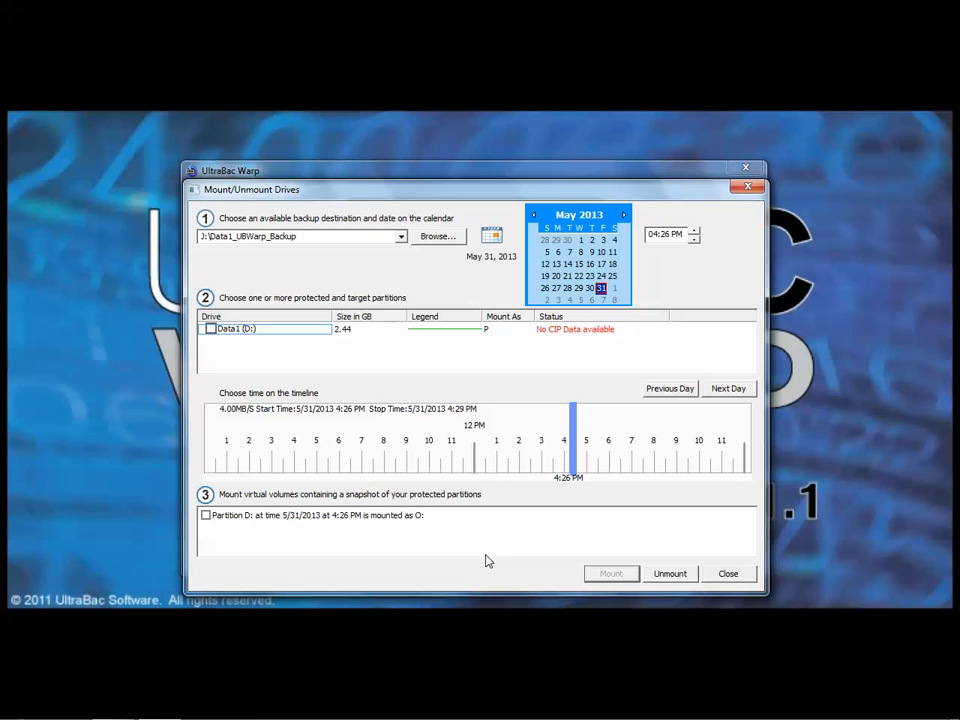
Copy 30840004.ubd from the mounted Data1 (O:) volume to the desktop.
{"action": "key", "text": "super+e"}
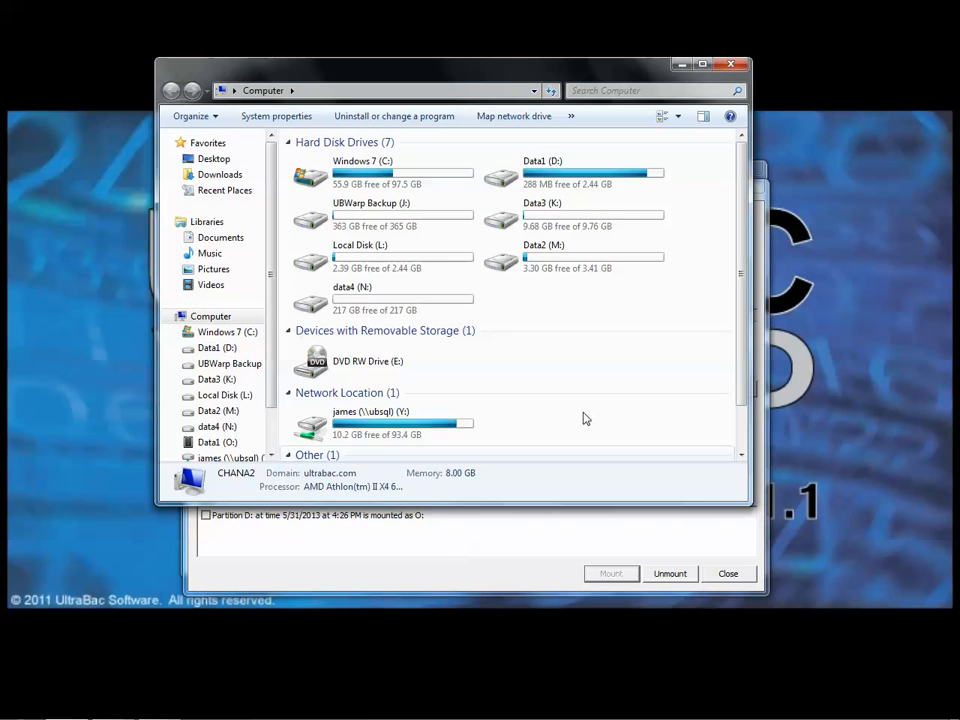
{"action": "scroll", "coordinate": [746, 306], "scroll_direction": "down", "scroll_amount": 1}
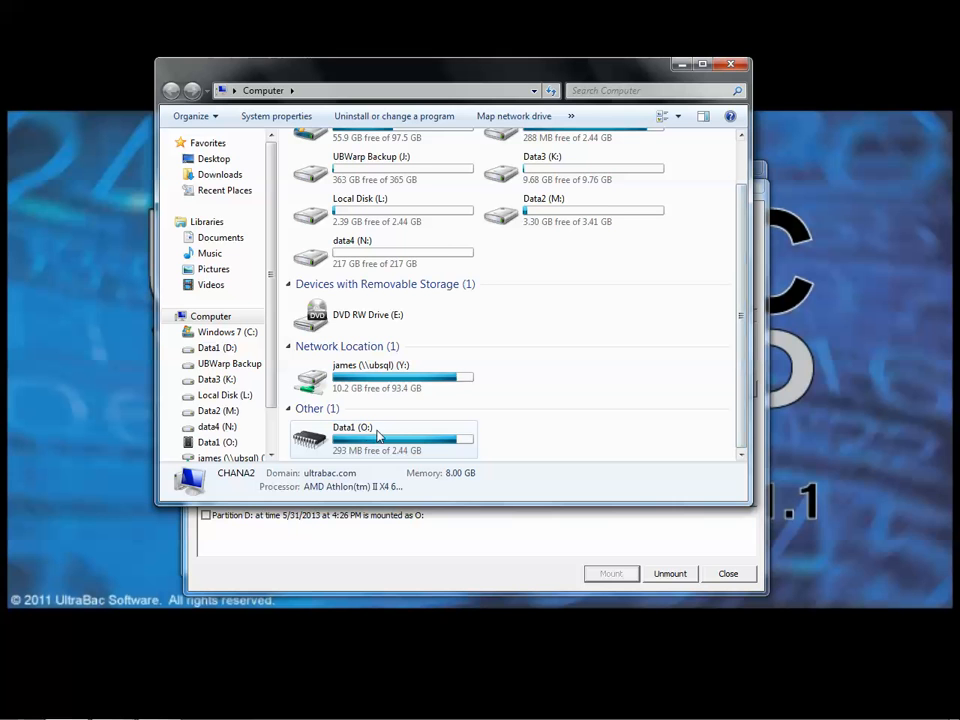
{"action": "double_click", "coordinate": [358, 441]}
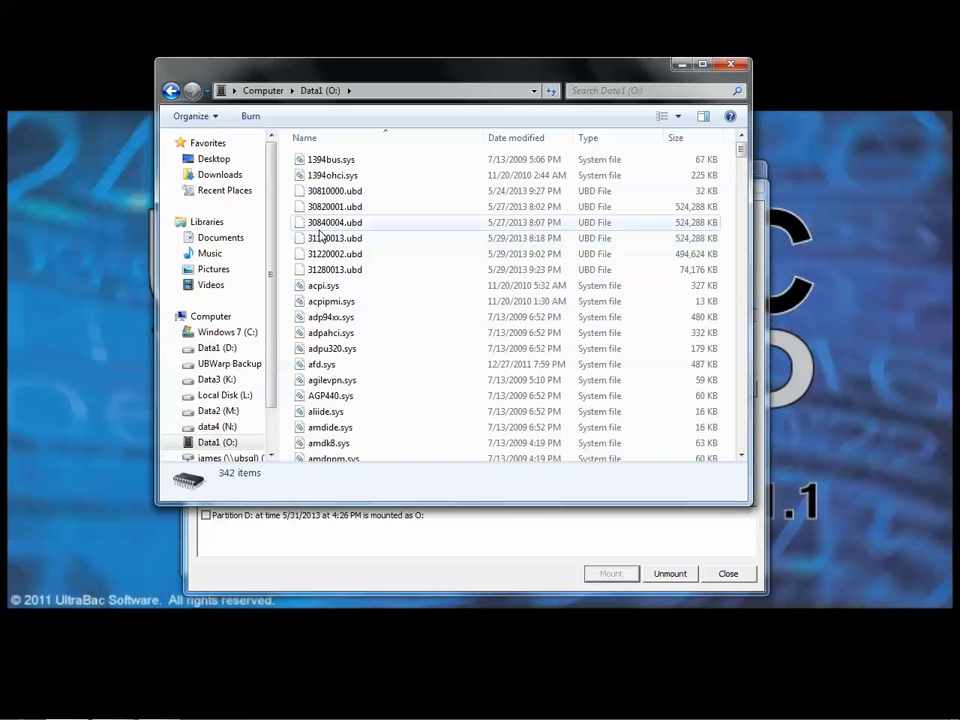
{"action": "left_click_drag", "start_coordinate": [318, 228], "coordinate": [91, 252]}
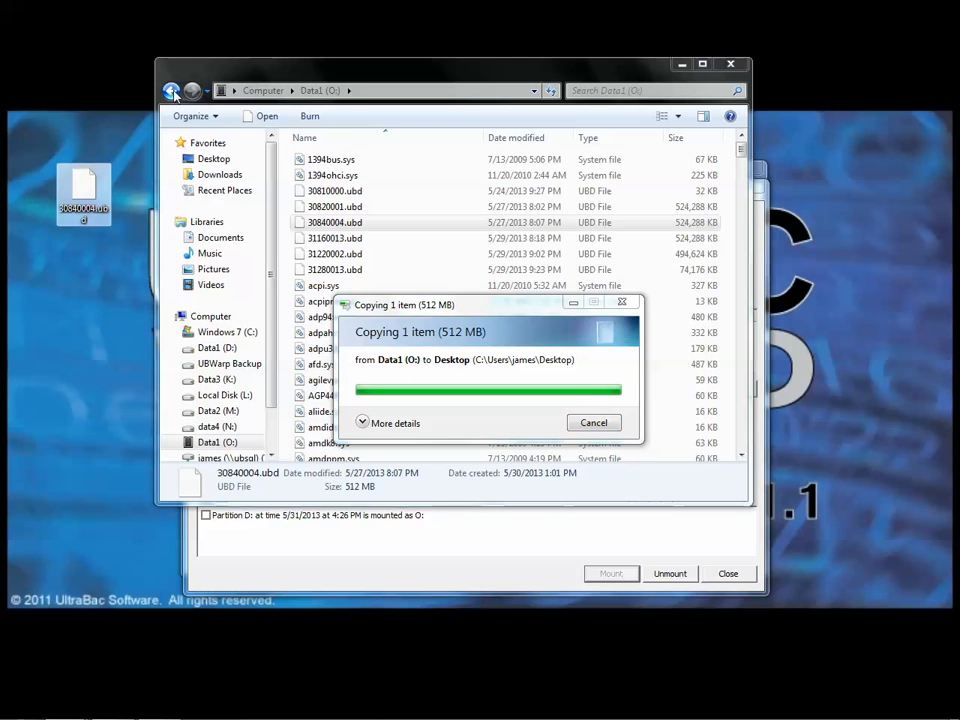
Close the file browser, unmount the snapshot volume O: and leave the mount dialog.
{"action": "left_click", "coordinate": [172, 91]}
{"action": "right_click", "coordinate": [316, 448]}
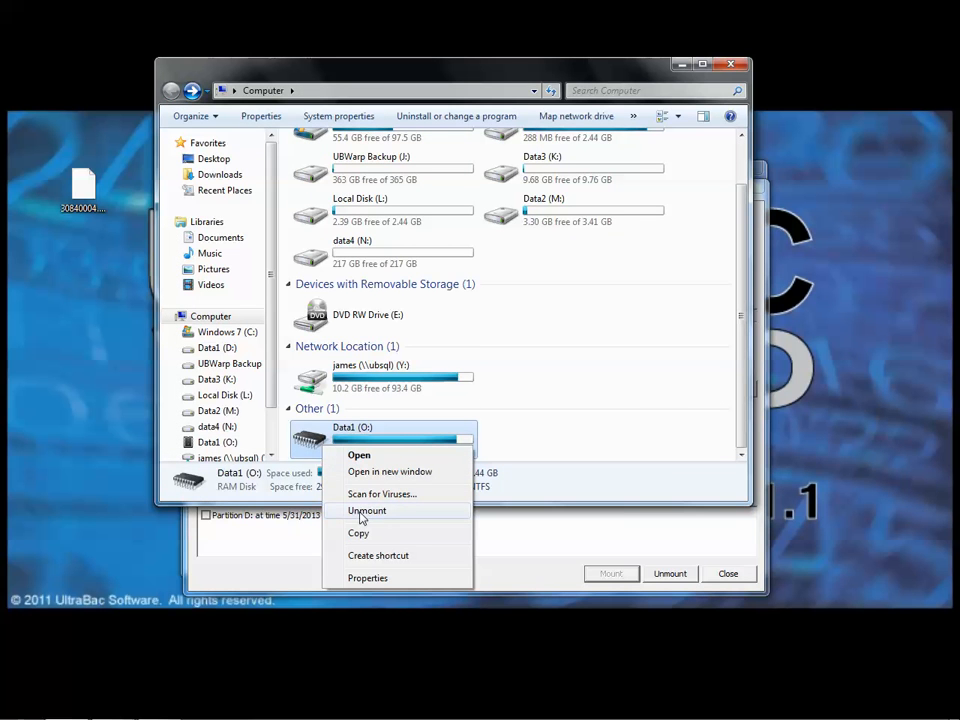
{"action": "left_click", "coordinate": [731, 65]}
{"action": "left_click", "coordinate": [731, 65]}
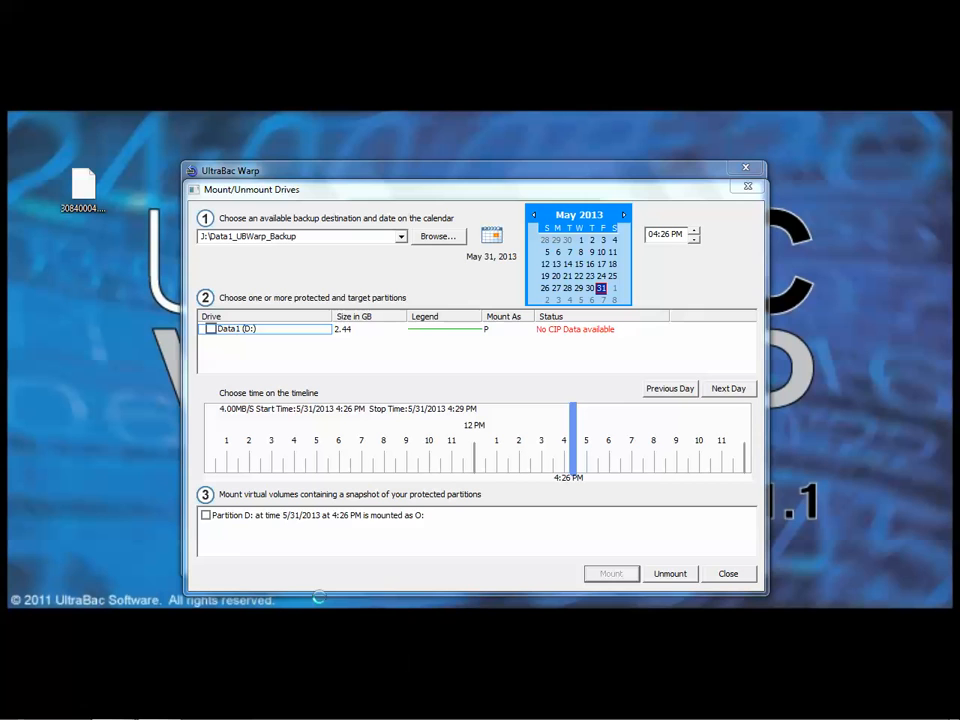
{"action": "left_click", "coordinate": [205, 515]}
{"action": "left_click", "coordinate": [674, 577]}
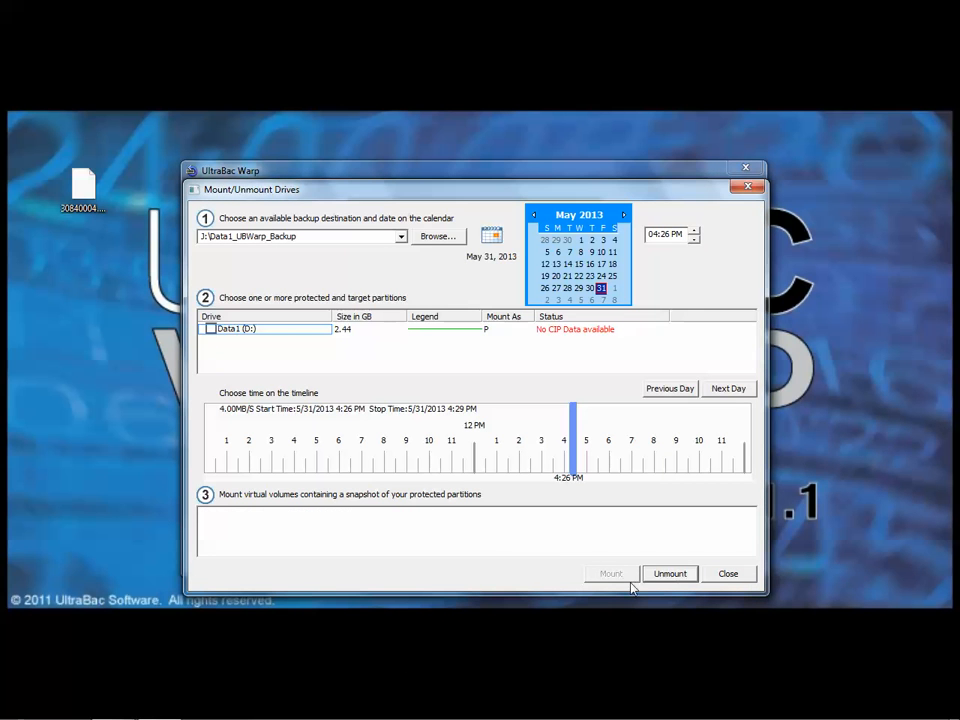
{"action": "left_click", "coordinate": [736, 578]}
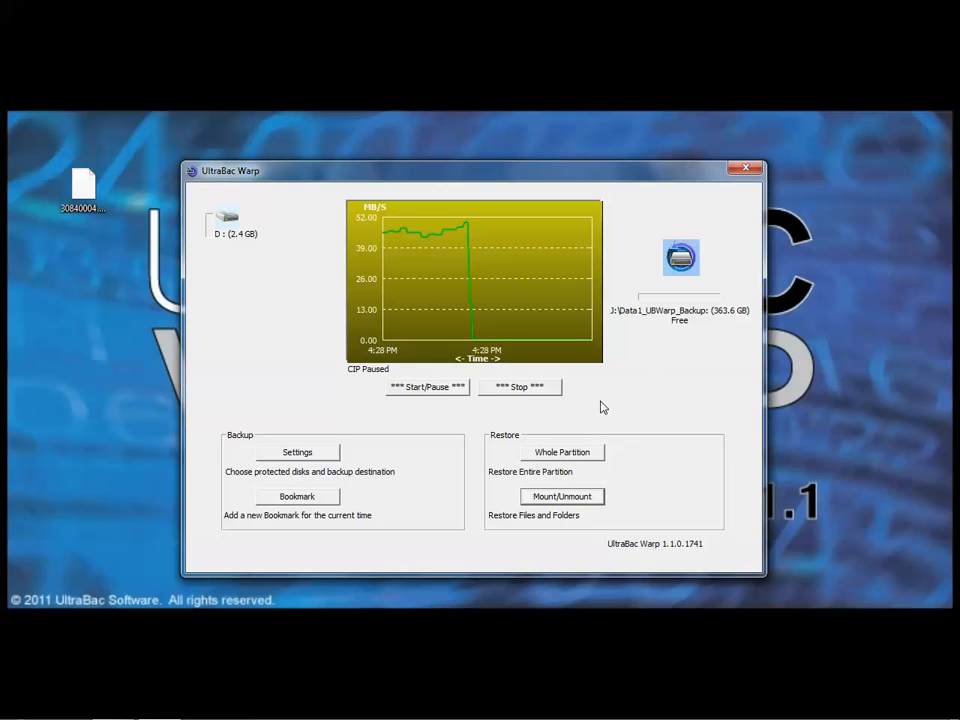
Begin a whole partition restore with Data1 (D:) selected and open Disk Management from it.
{"action": "left_click", "coordinate": [558, 455]}
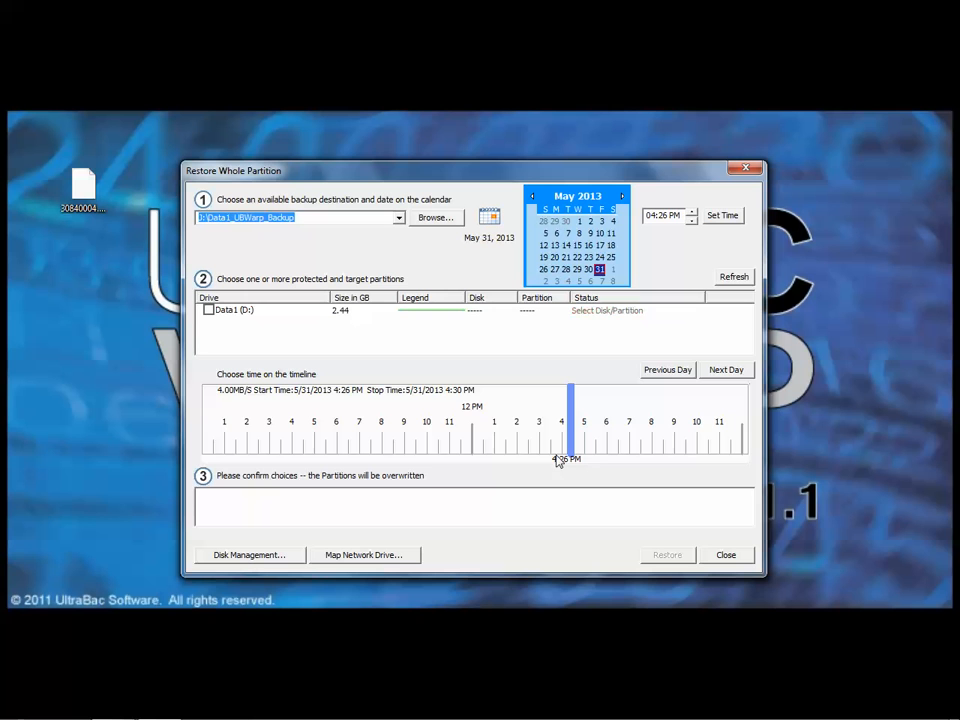
{"action": "left_click", "coordinate": [208, 311]}
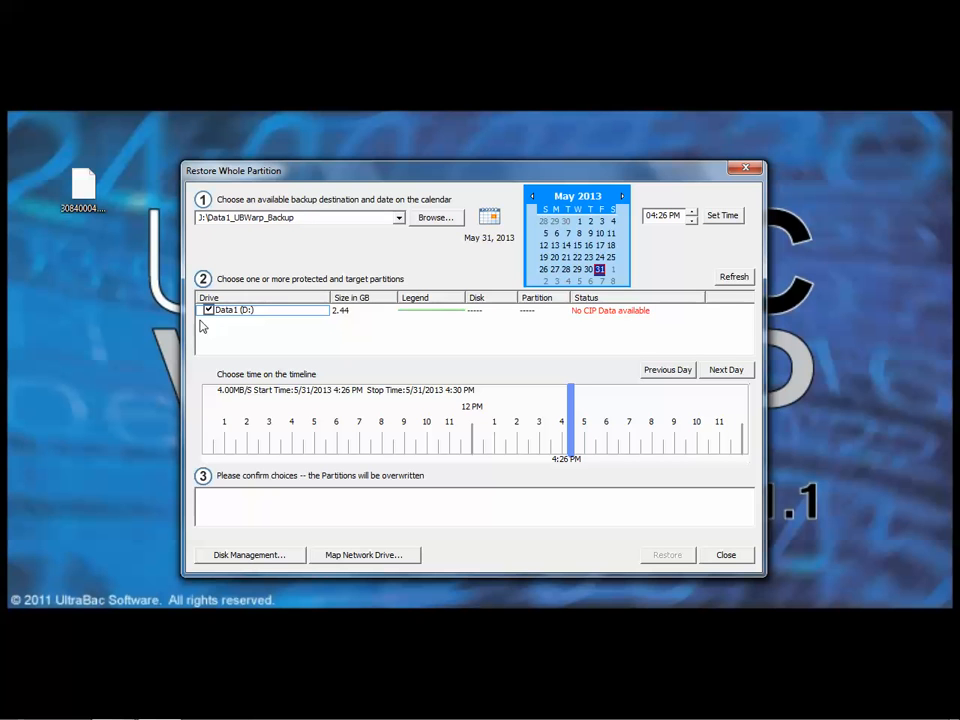
{"action": "left_click", "coordinate": [239, 561]}
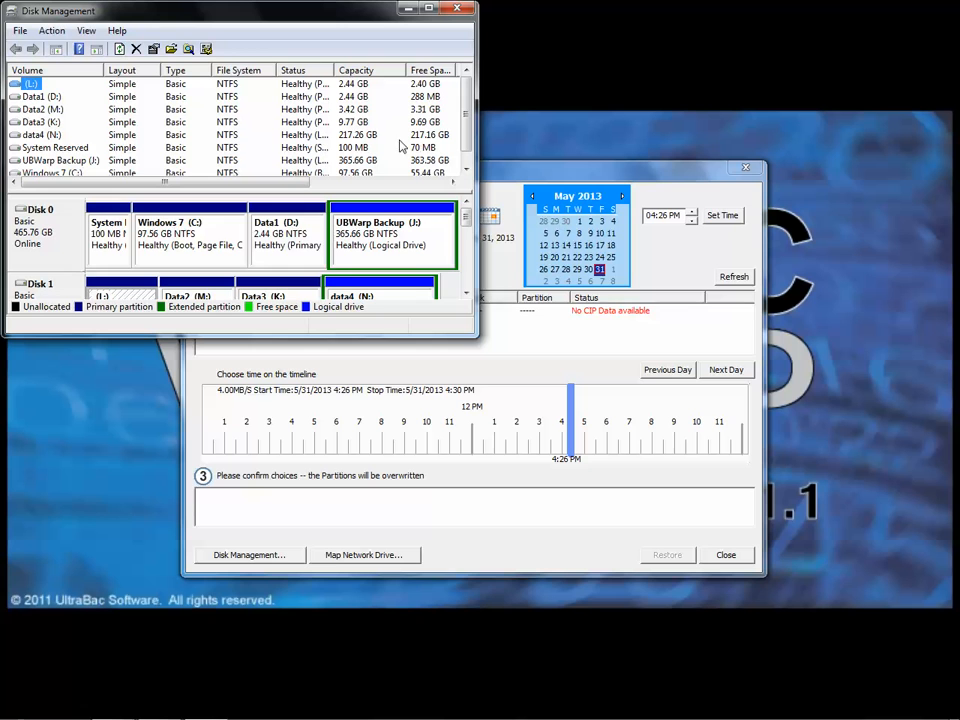
Remove drive letter L: from the 2.44 GB partition on Disk 1 and close Disk Management.
{"action": "left_click", "coordinate": [467, 234]}
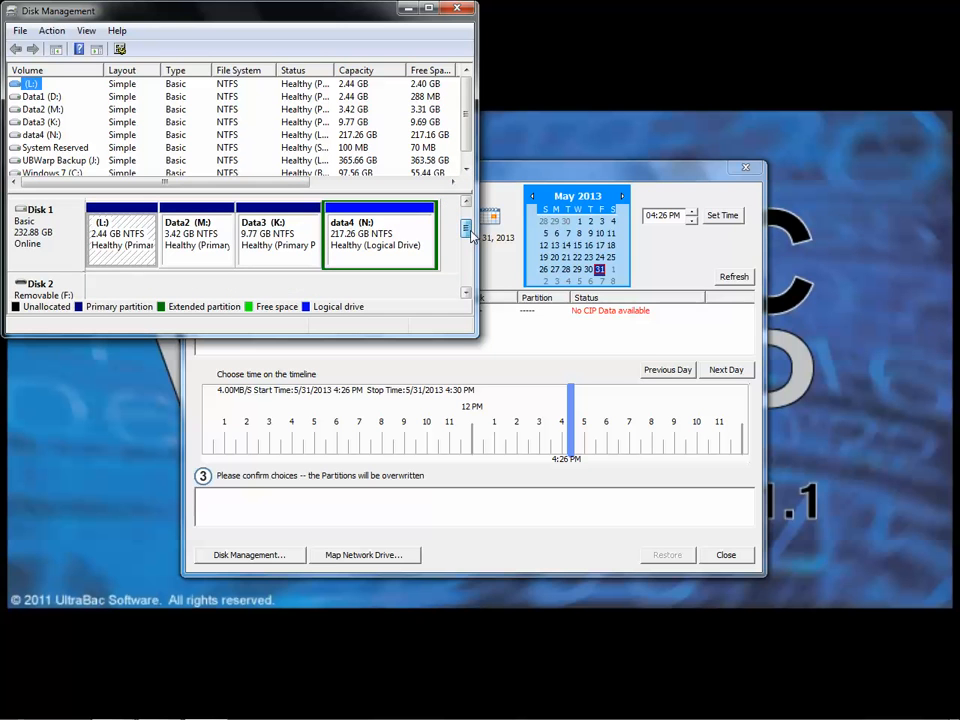
{"action": "right_click", "coordinate": [120, 226]}
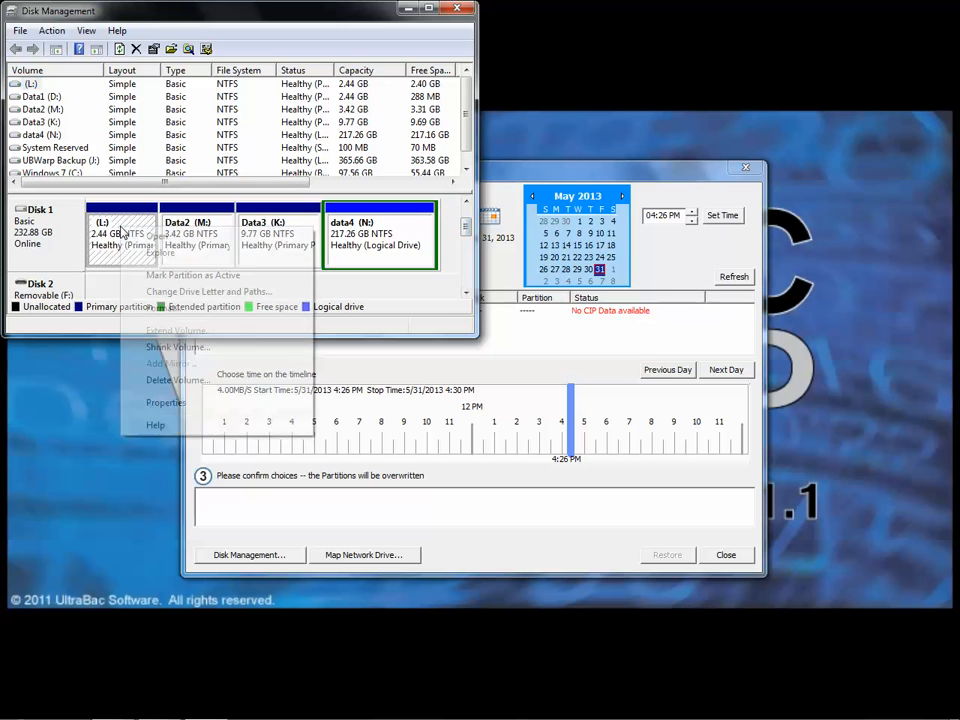
{"action": "left_click", "coordinate": [179, 292]}
{"action": "left_click", "coordinate": [253, 216]}
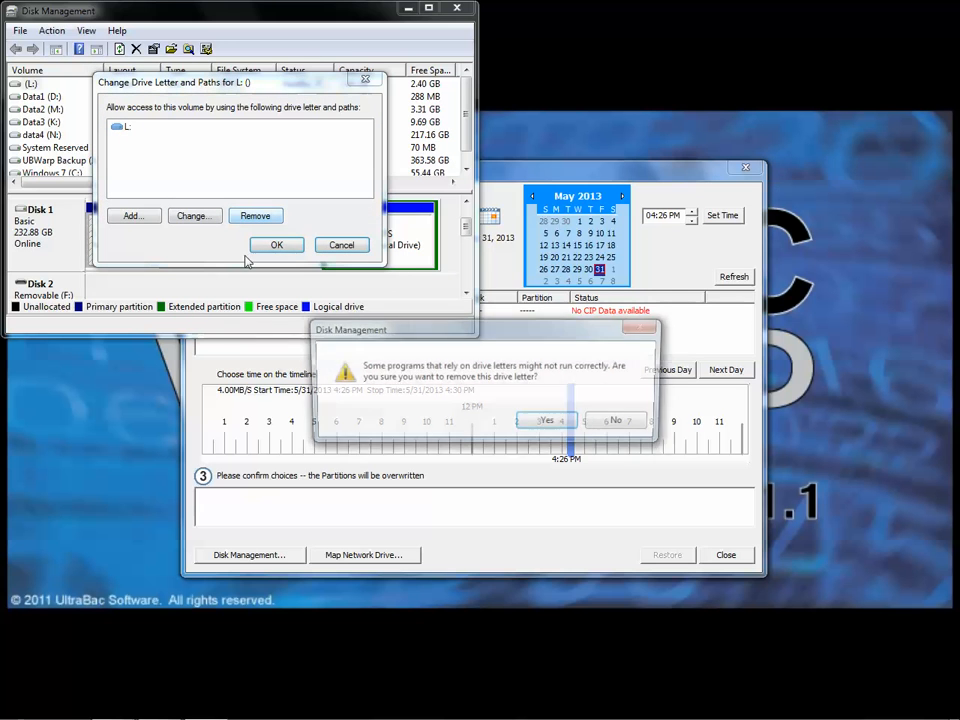
{"action": "left_click", "coordinate": [549, 421]}
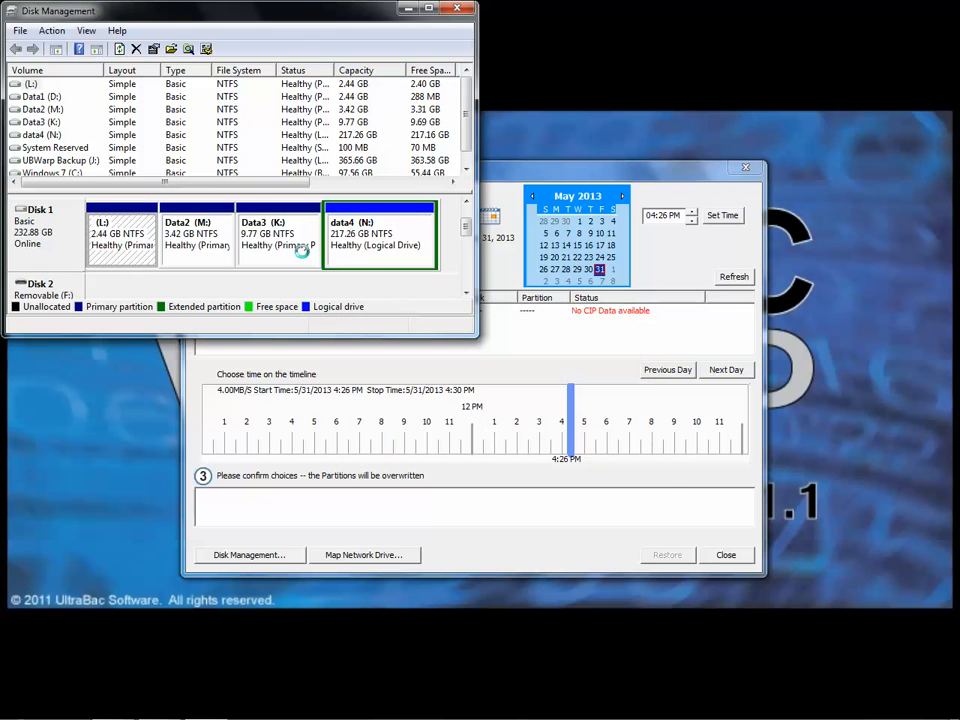
{"action": "left_click", "coordinate": [545, 451]}
{"action": "scroll", "coordinate": [467, 223], "scroll_direction": "down", "scroll_amount": 1}
{"action": "scroll", "coordinate": [467, 216], "scroll_direction": "up", "scroll_amount": 2}
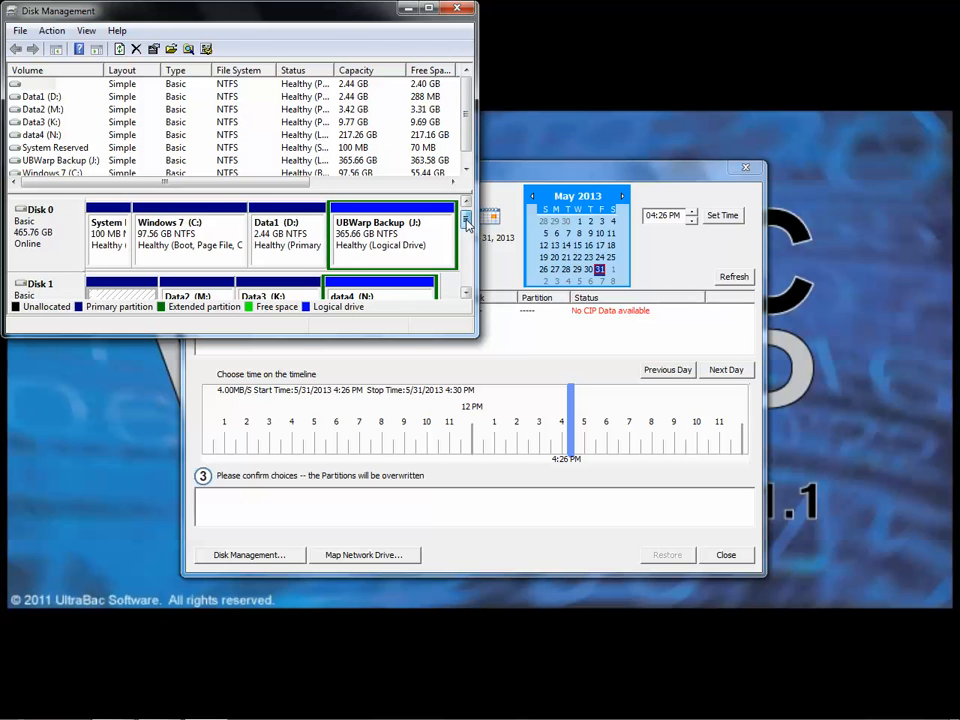
{"action": "left_click", "coordinate": [466, 11]}
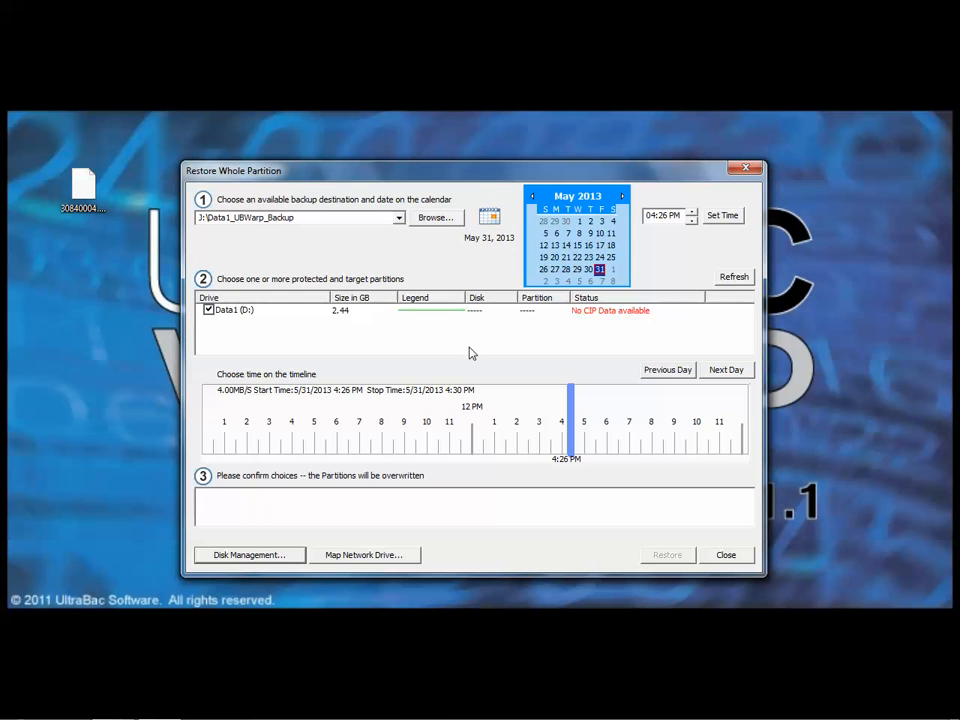
Try to choose a target disk for Data1 (D:), and reopen the whole partition restore to reload the available targets.
{"action": "left_click", "coordinate": [476, 312]}
{"action": "left_click", "coordinate": [487, 312]}
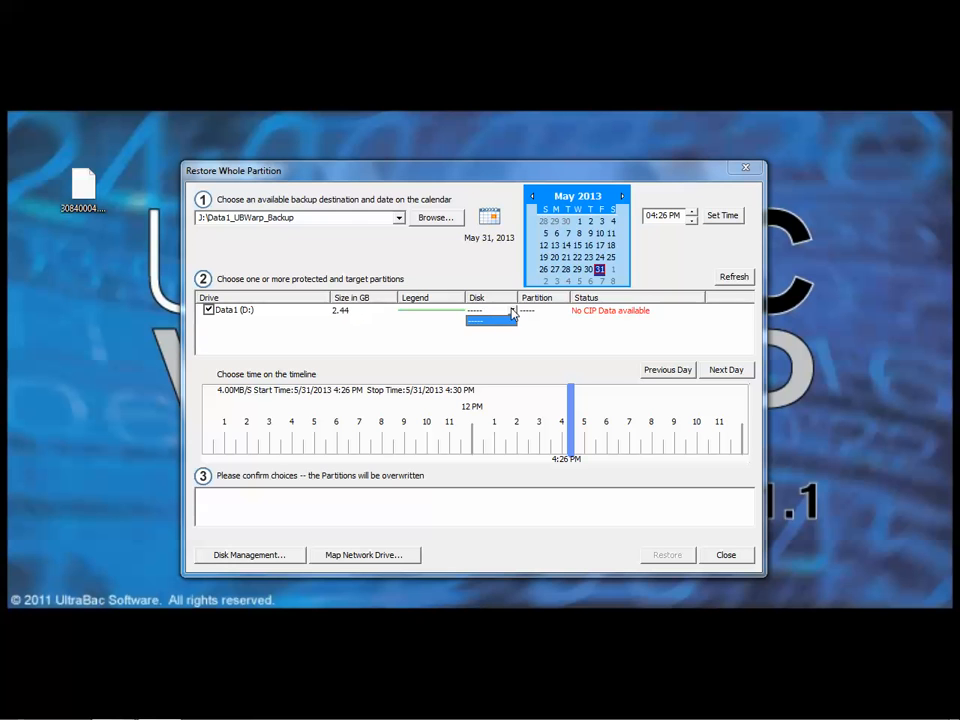
{"action": "left_click", "coordinate": [738, 556]}
{"action": "left_click", "coordinate": [558, 450]}
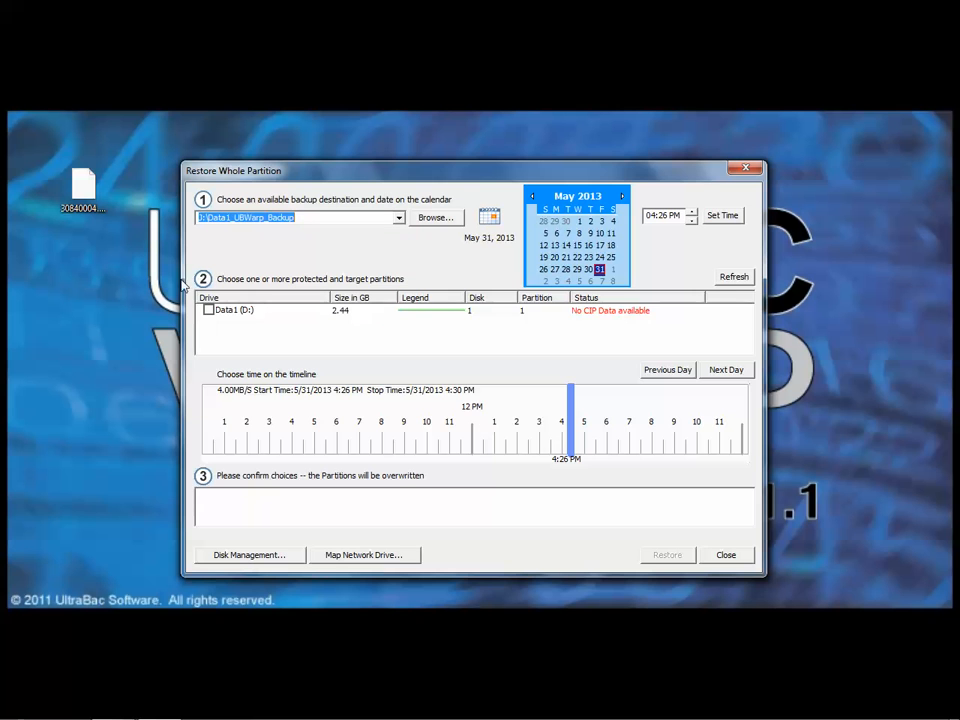
Restore the 4:26 PM backup of Data1 (D:) onto Disk 1 Partition 1 and close the restore window.
{"action": "left_click", "coordinate": [209, 311]}
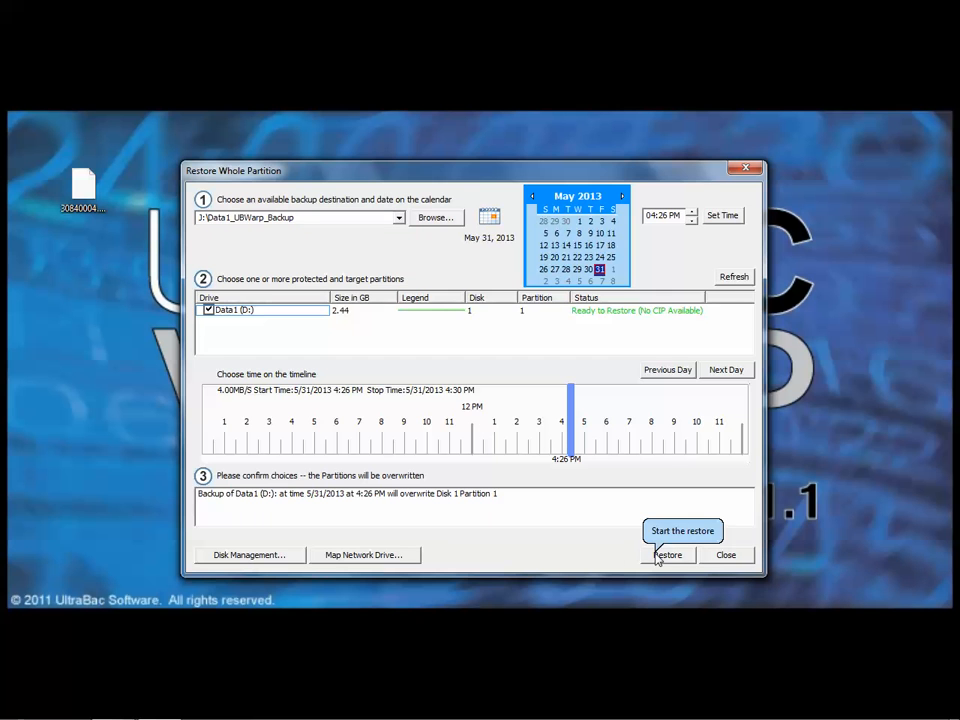
{"action": "left_click", "coordinate": [662, 555]}
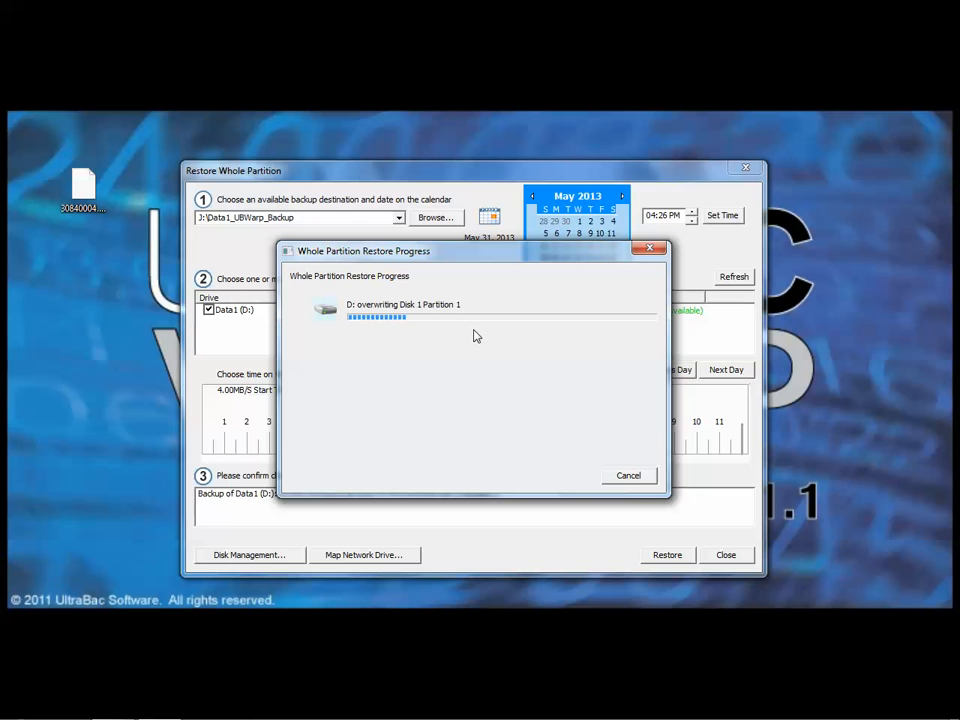
{"action": "mouse_move", "coordinate": [800, 716]}
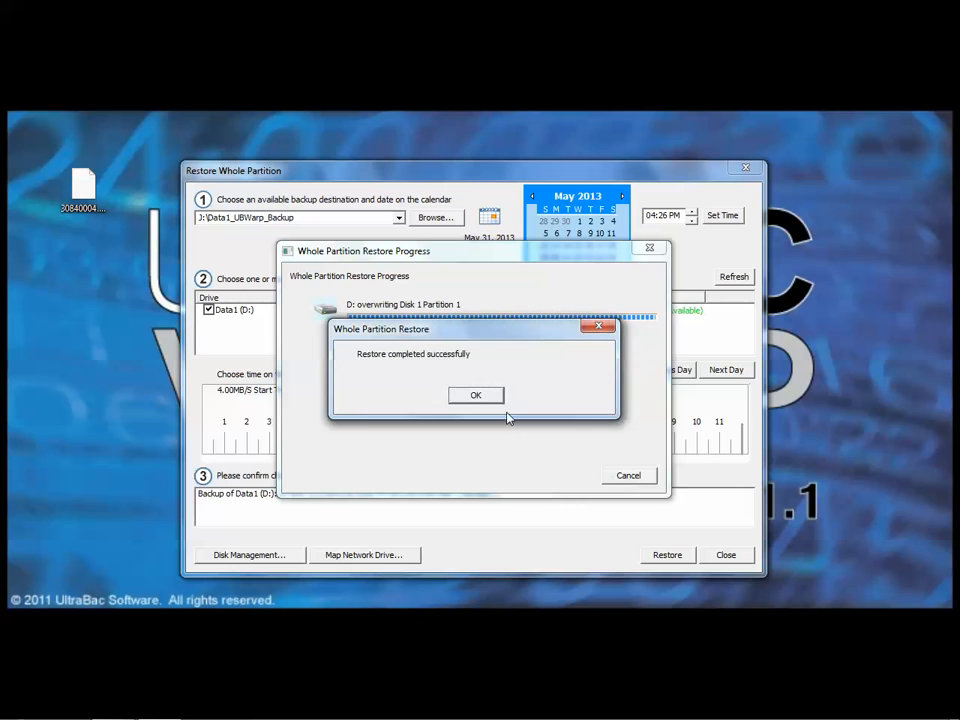
{"action": "left_click", "coordinate": [474, 397]}
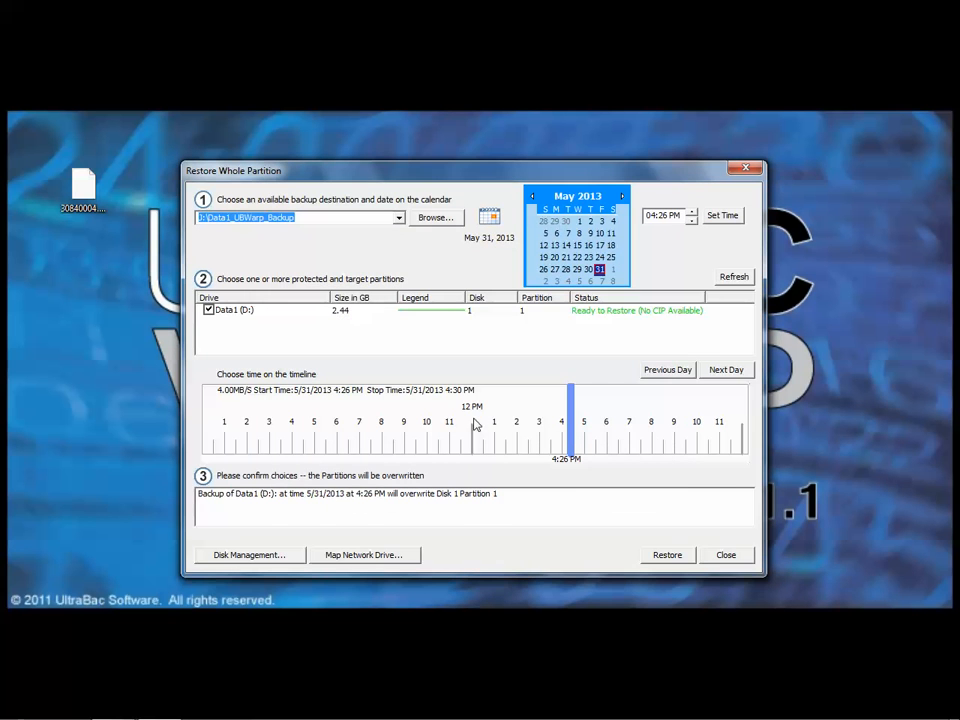
{"action": "left_click", "coordinate": [725, 556]}
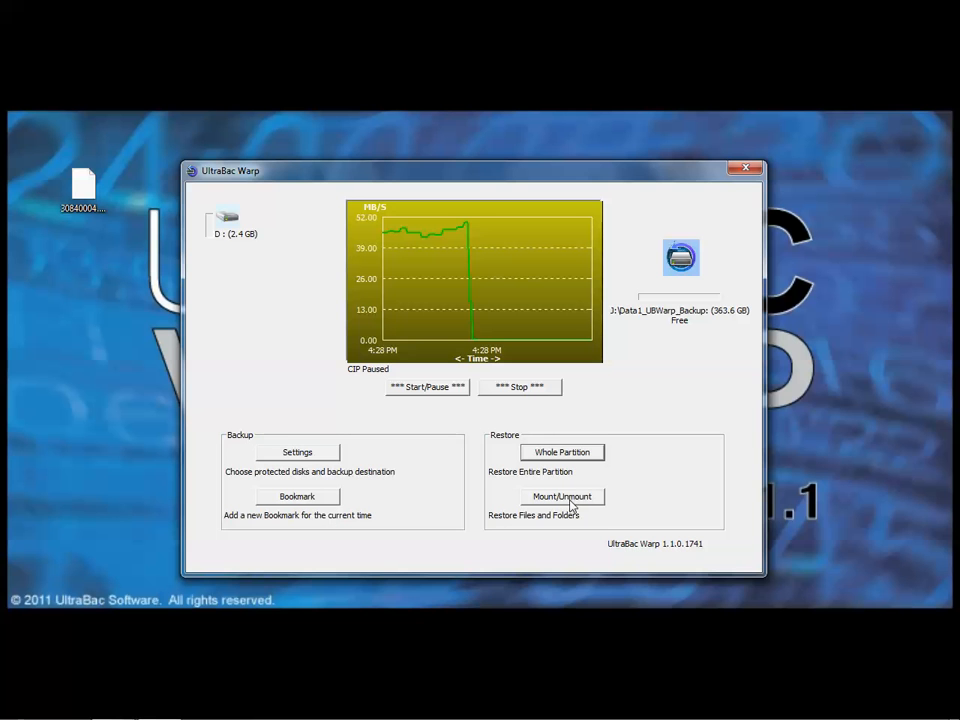
Open Disk Management from the whole partition restore and assign drive letter L: to the restored Data1 partition on Disk 1.
{"action": "left_click", "coordinate": [566, 456]}
{"action": "left_click", "coordinate": [250, 557]}
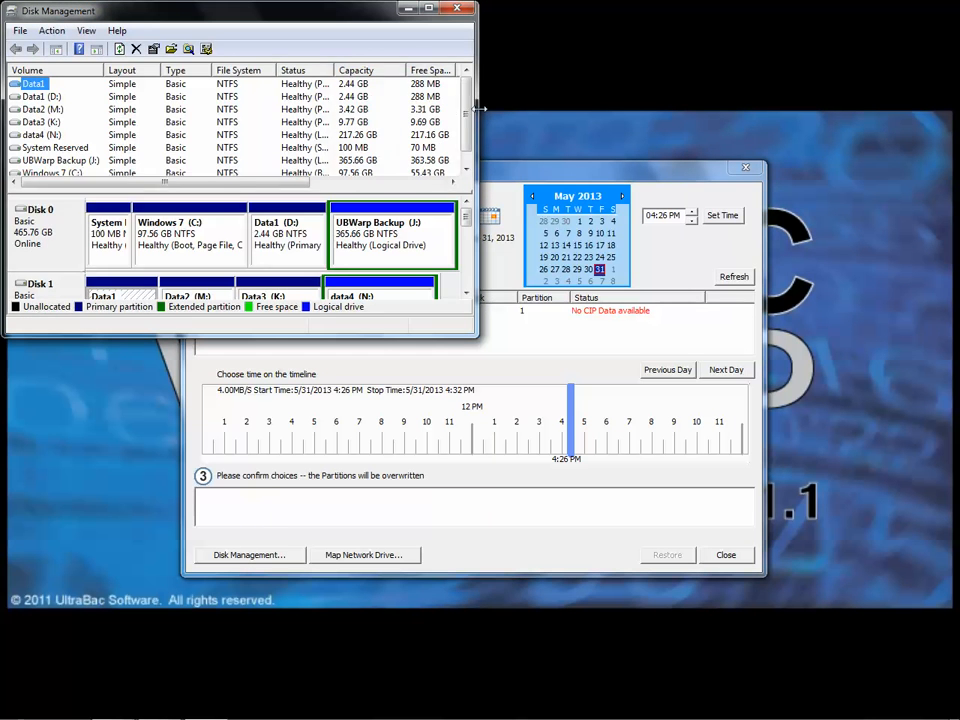
{"action": "scroll", "coordinate": [466, 120], "scroll_direction": "down", "scroll_amount": 1}
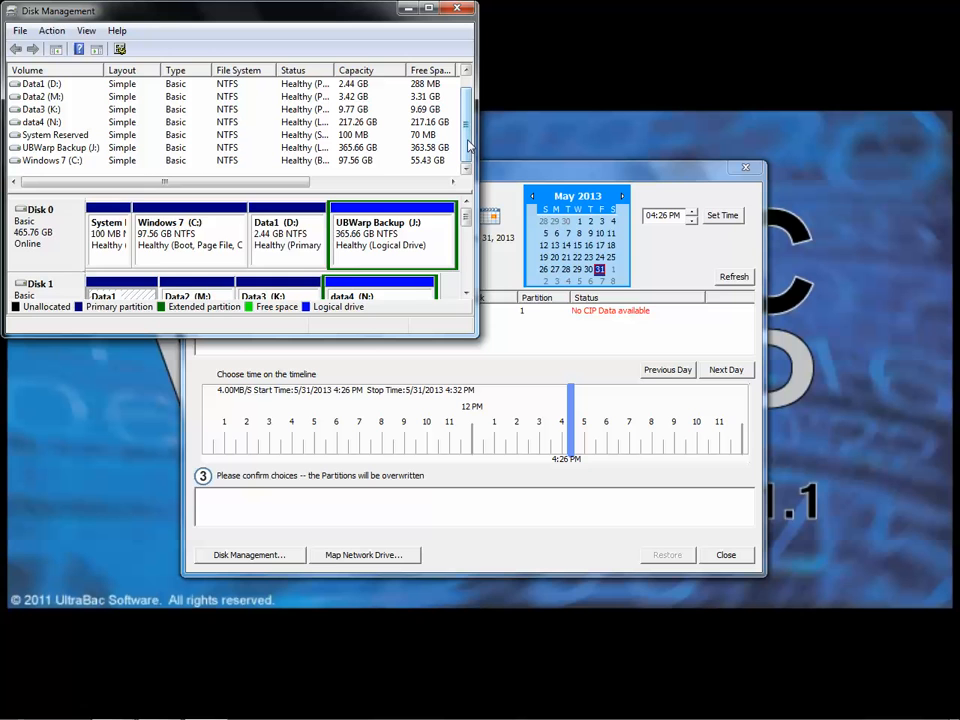
{"action": "left_click", "coordinate": [466, 294]}
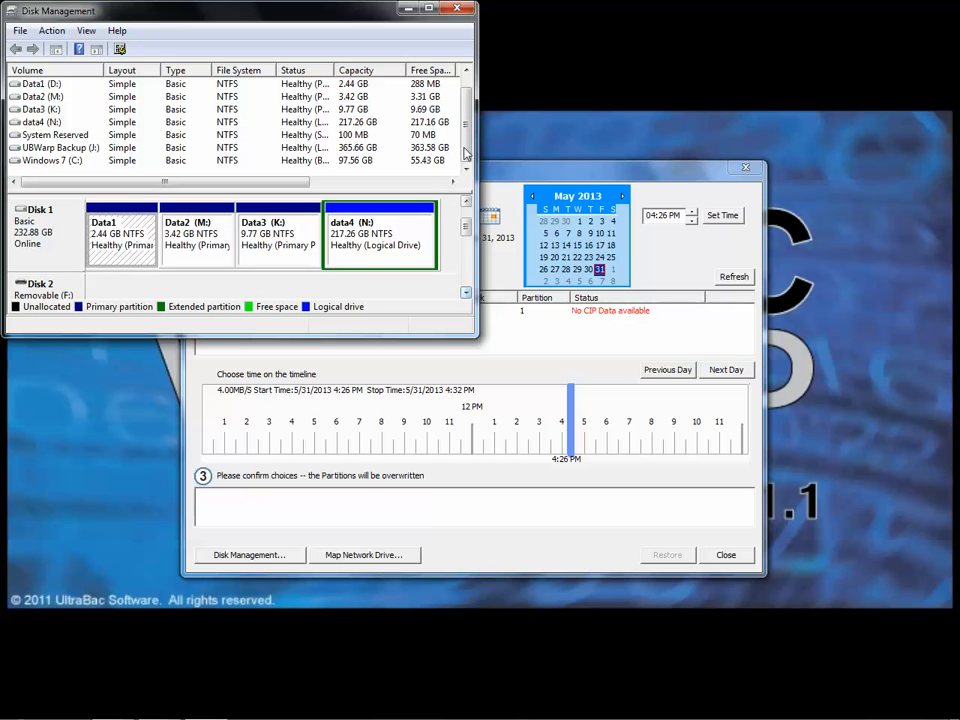
{"action": "left_click", "coordinate": [118, 250]}
{"action": "right_click", "coordinate": [97, 225]}
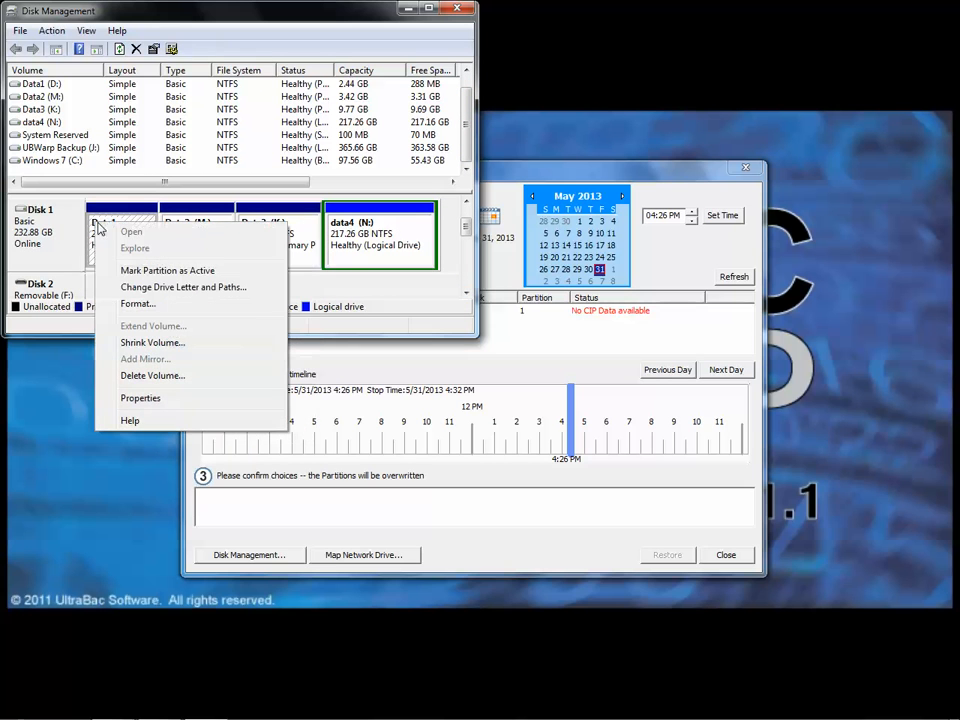
{"action": "left_click", "coordinate": [150, 287]}
{"action": "left_click", "coordinate": [141, 219]}
{"action": "left_click", "coordinate": [282, 219]}
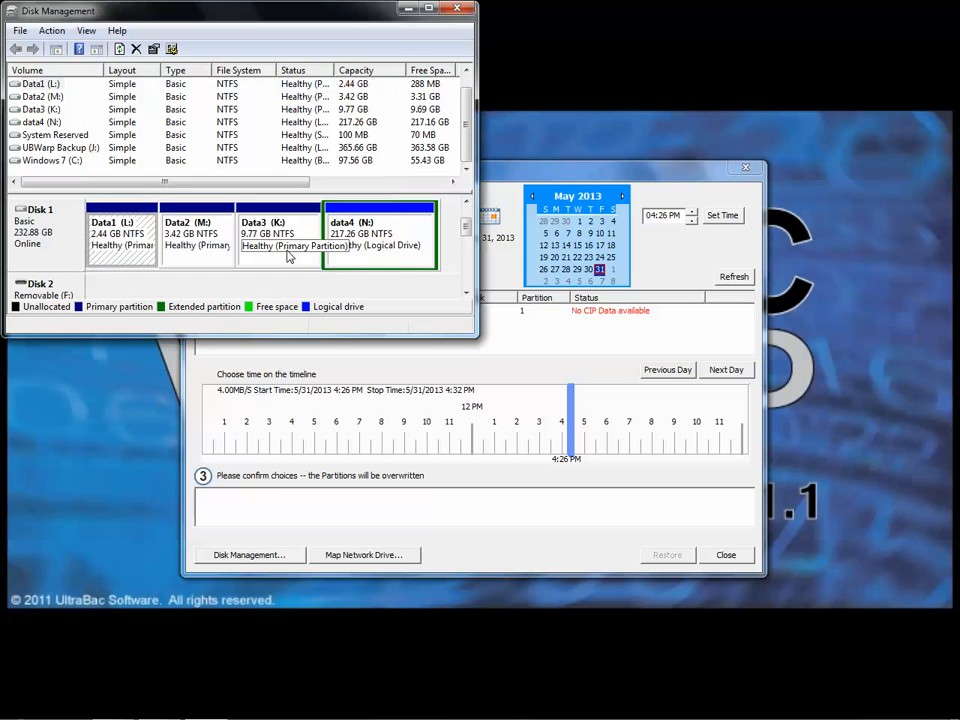
Explore the files on the restored Data1 (L:) partition and close the file window.
{"action": "right_click", "coordinate": [133, 231]}
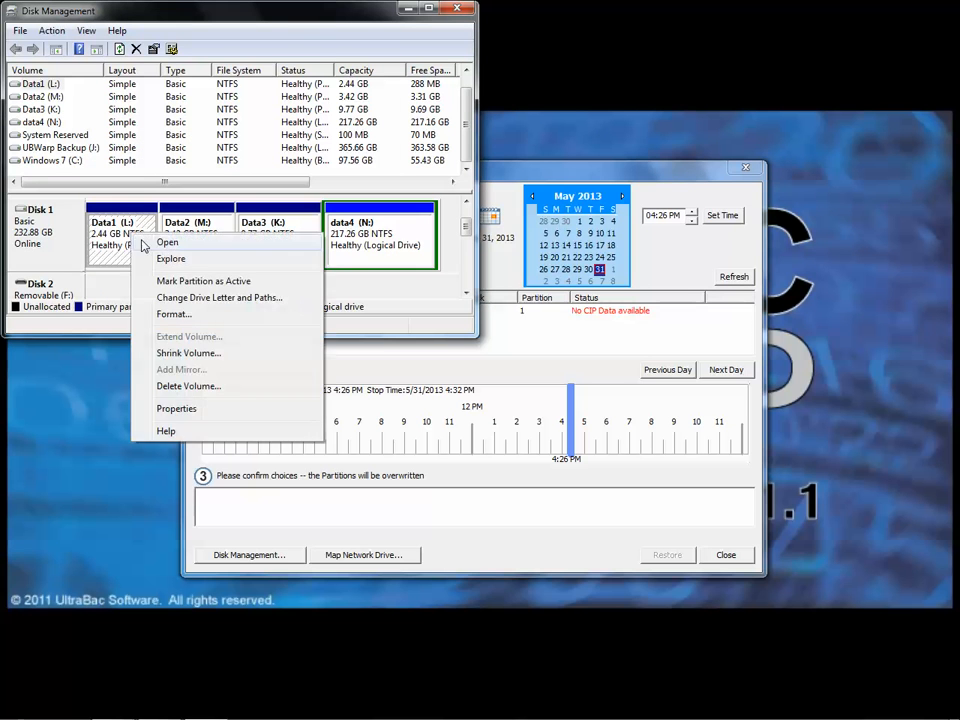
{"action": "left_click", "coordinate": [155, 258]}
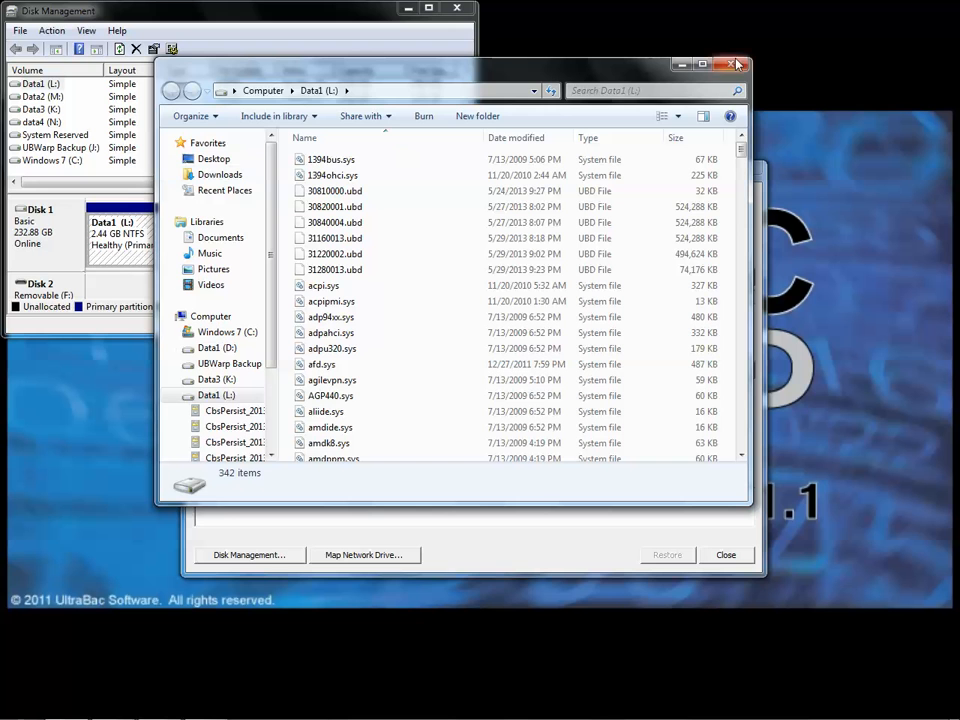
{"action": "left_click", "coordinate": [729, 67]}
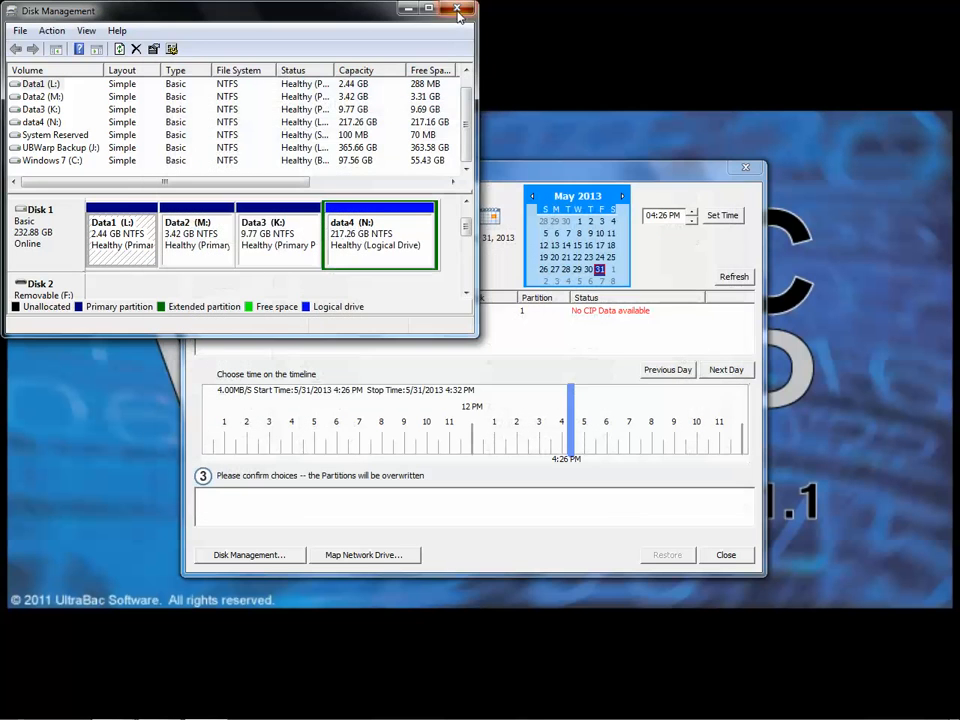
Close Disk Management and the whole partition restore, and resume the paused CIP backup of D:.
{"action": "left_click", "coordinate": [457, 9]}
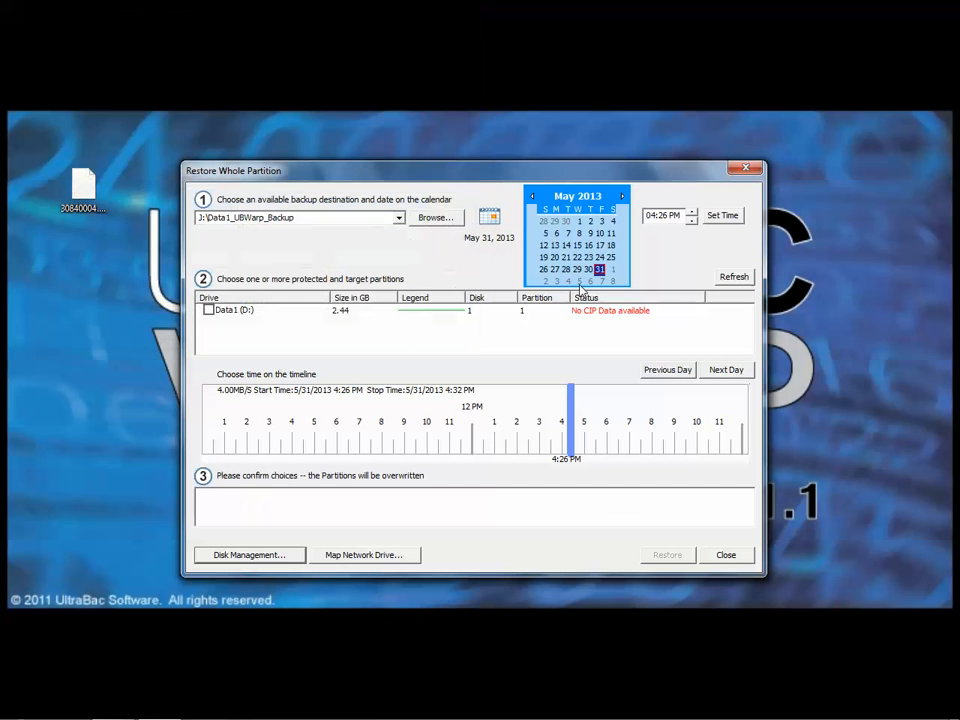
{"action": "left_click", "coordinate": [726, 556]}
{"action": "left_click", "coordinate": [424, 389]}
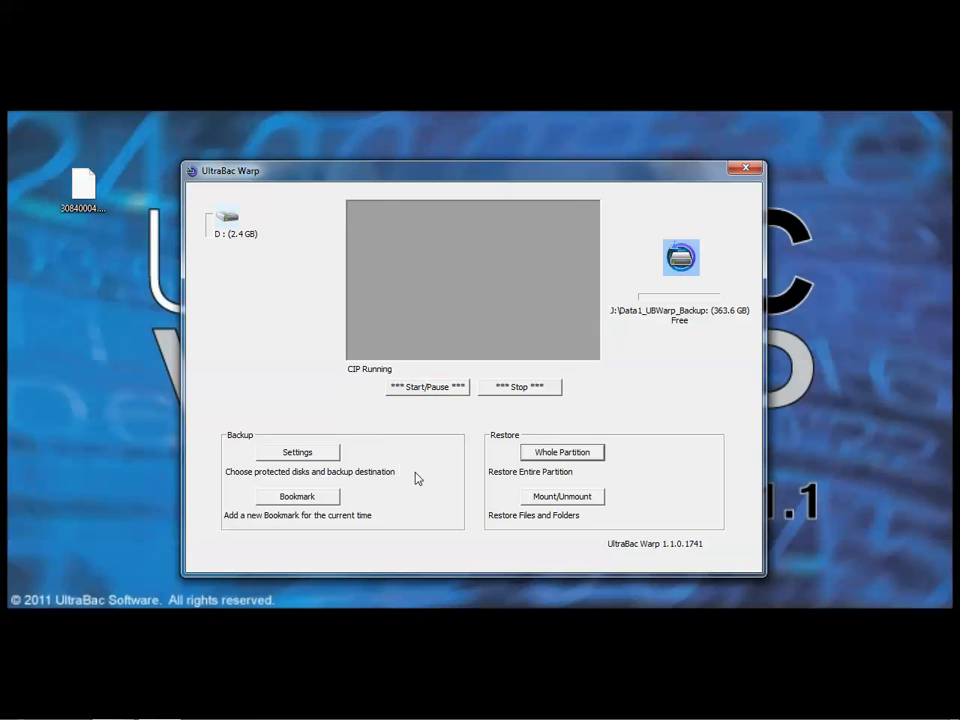